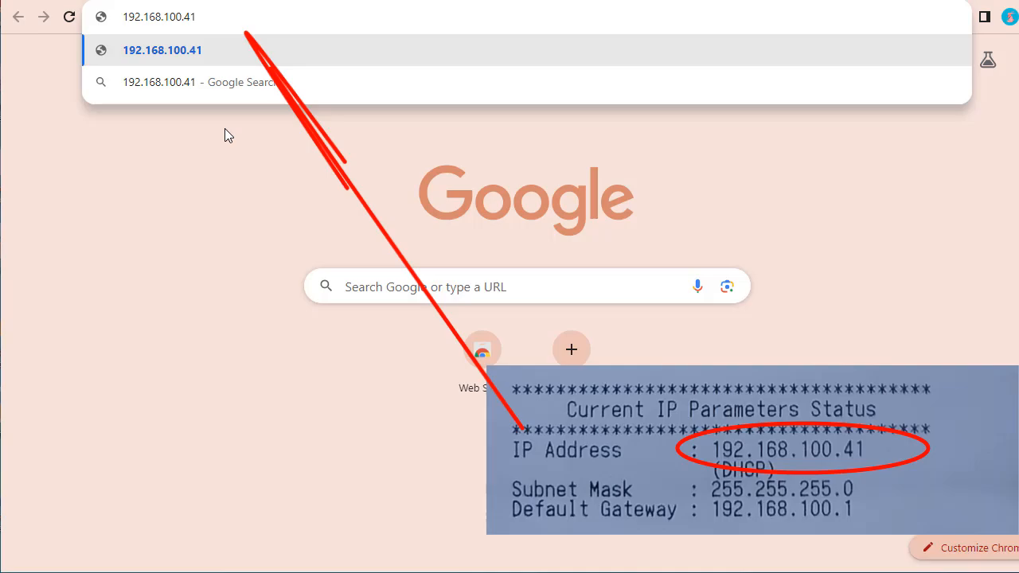
Step: Open the printer's network utility at 192.168.100.41, sign in as root with the account password, and dismiss the offer to save it
key(Return)
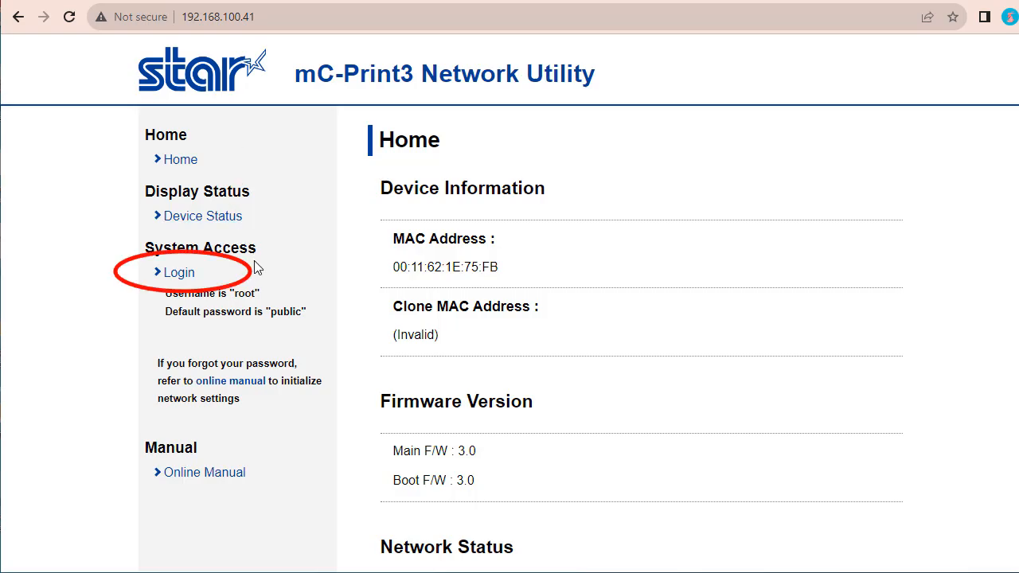
click(184, 279)
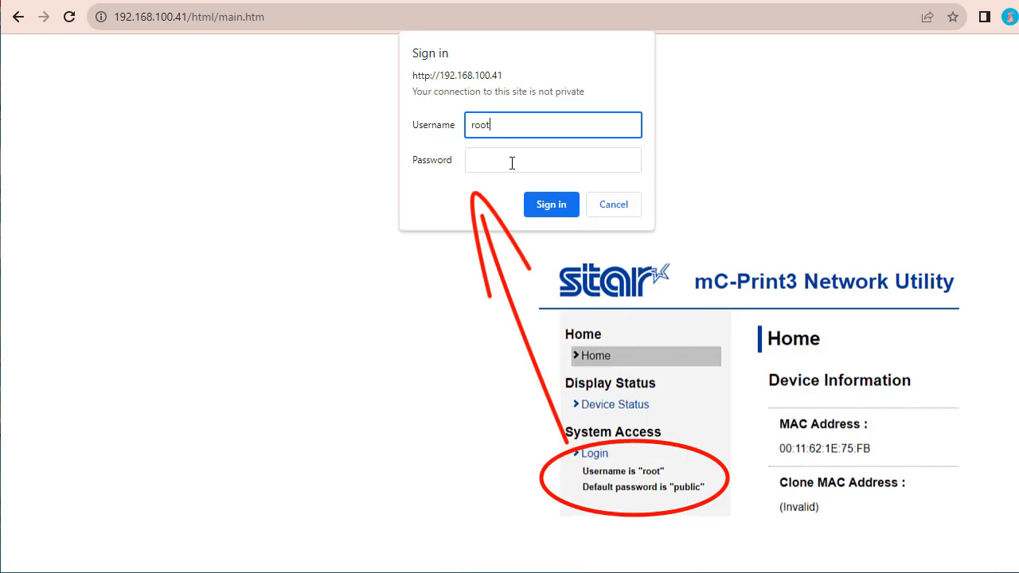
click(512, 163)
text(pu)
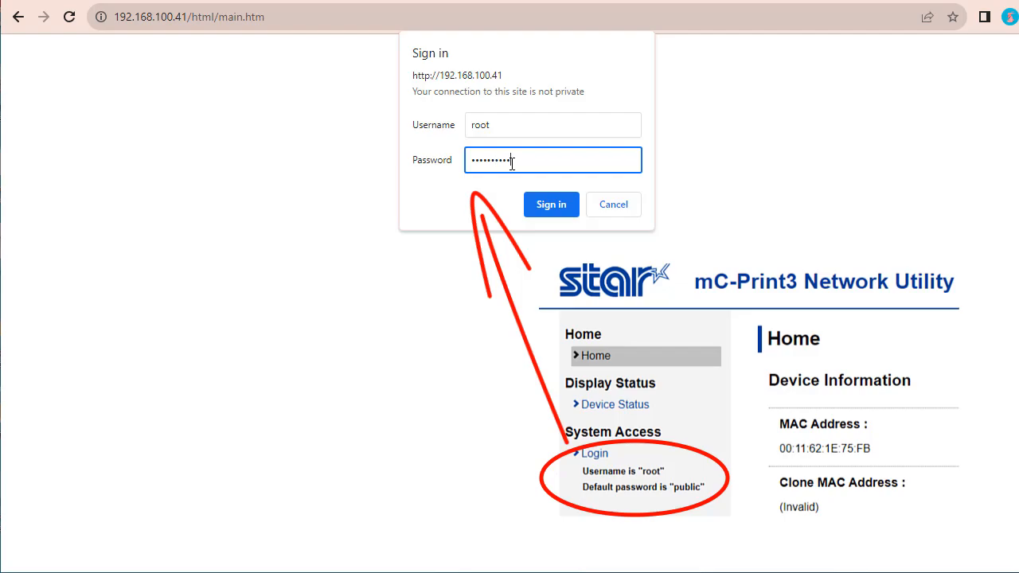
click(550, 204)
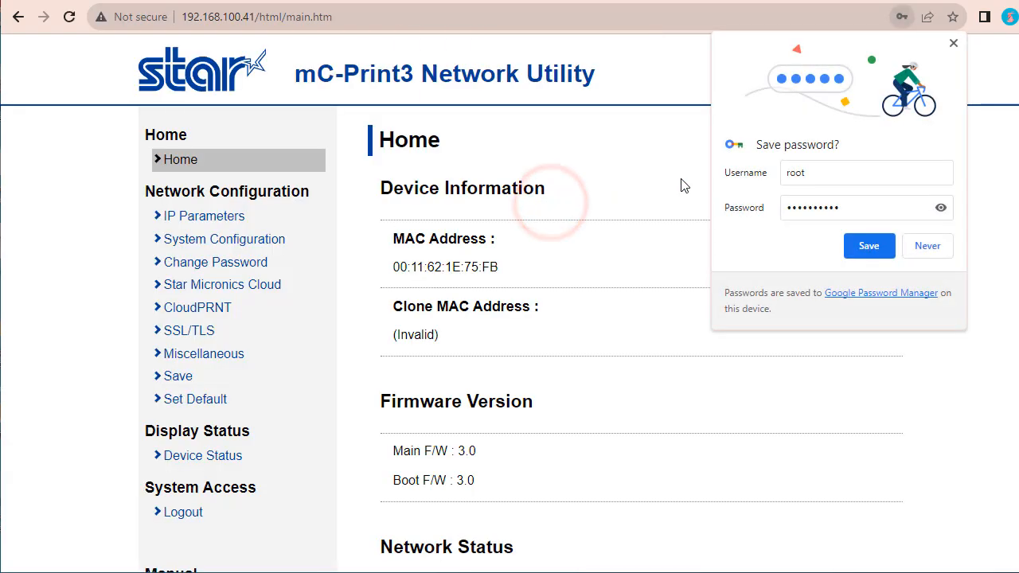
click(953, 44)
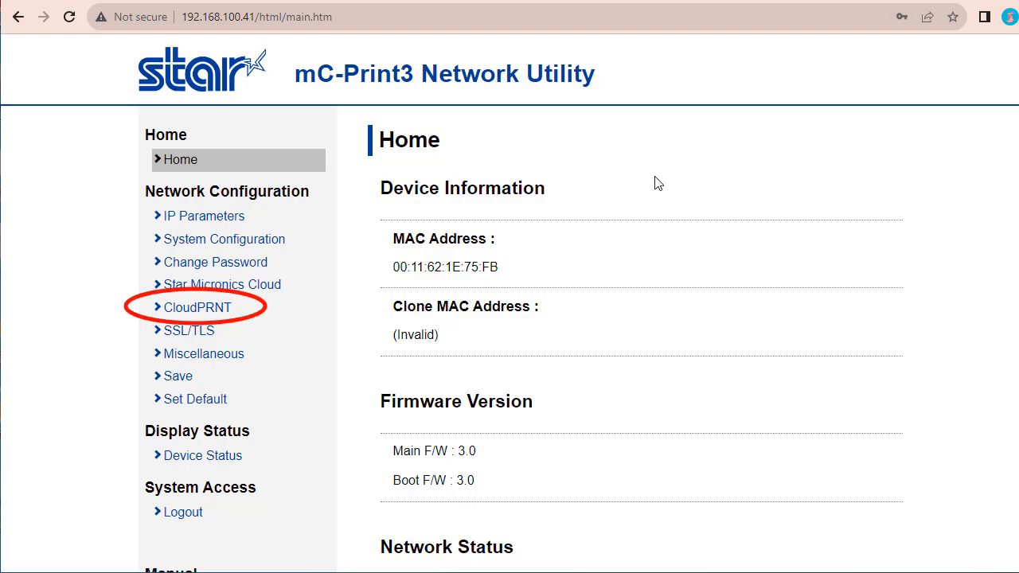
Step: Open the printer's CloudPRNT configuration and keep CloudPRNT Service set to ENABLE
click(199, 308)
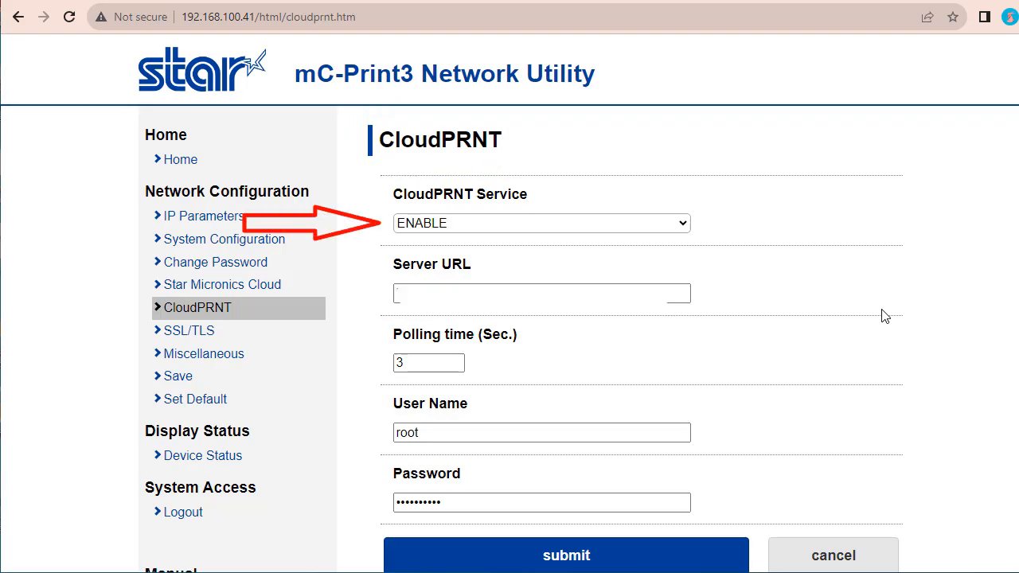
click(680, 223)
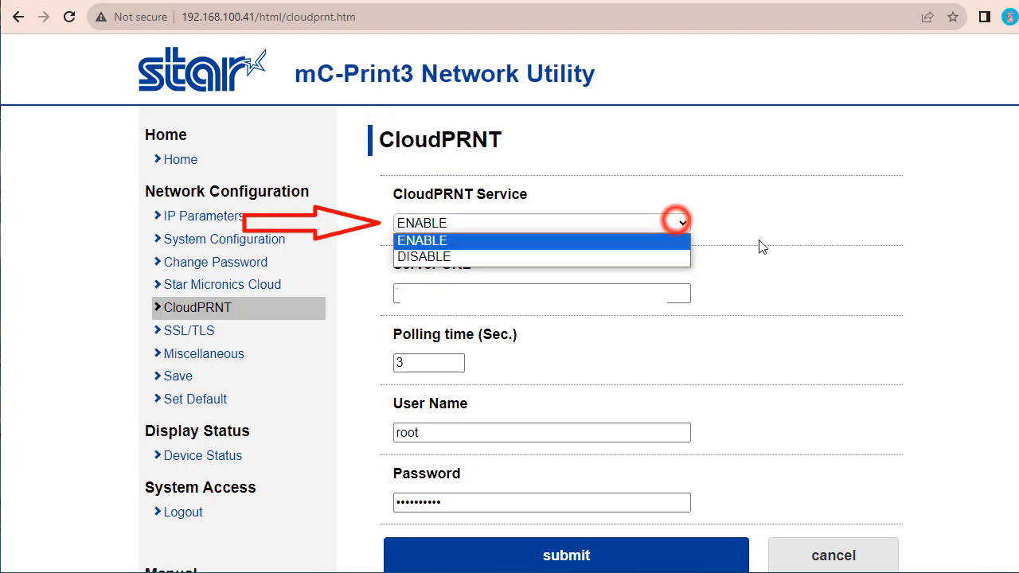
click(729, 229)
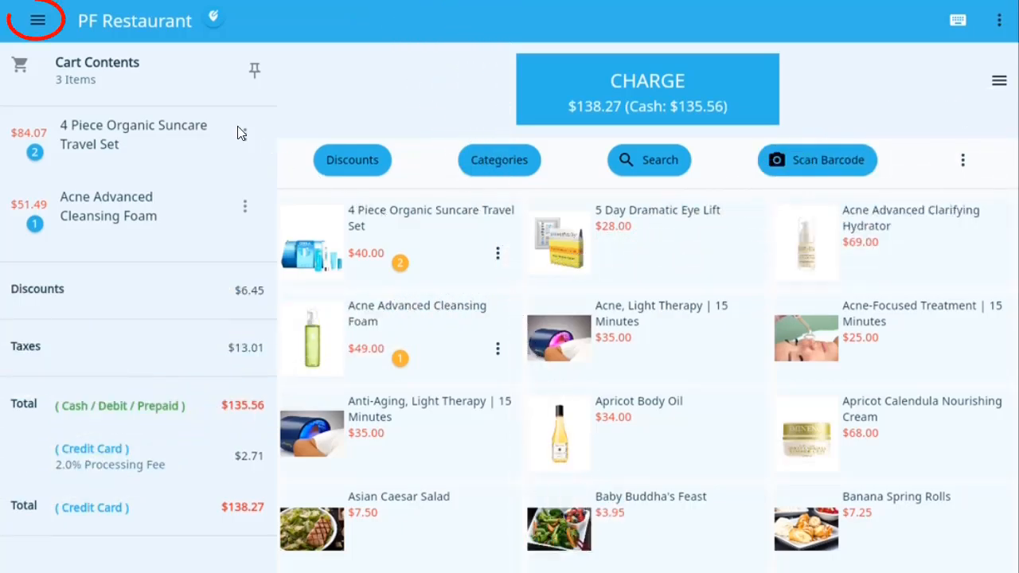
Step: Switch to the PF Restaurant point-of-sale app and start connecting a receipt printer with the Cloud Printer connection method
click(41, 21)
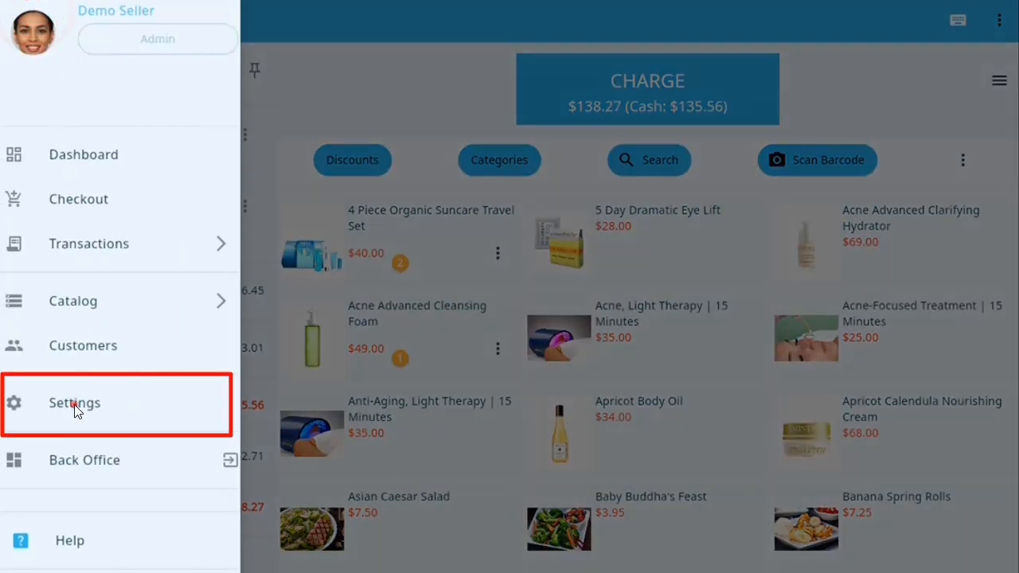
click(75, 404)
click(371, 324)
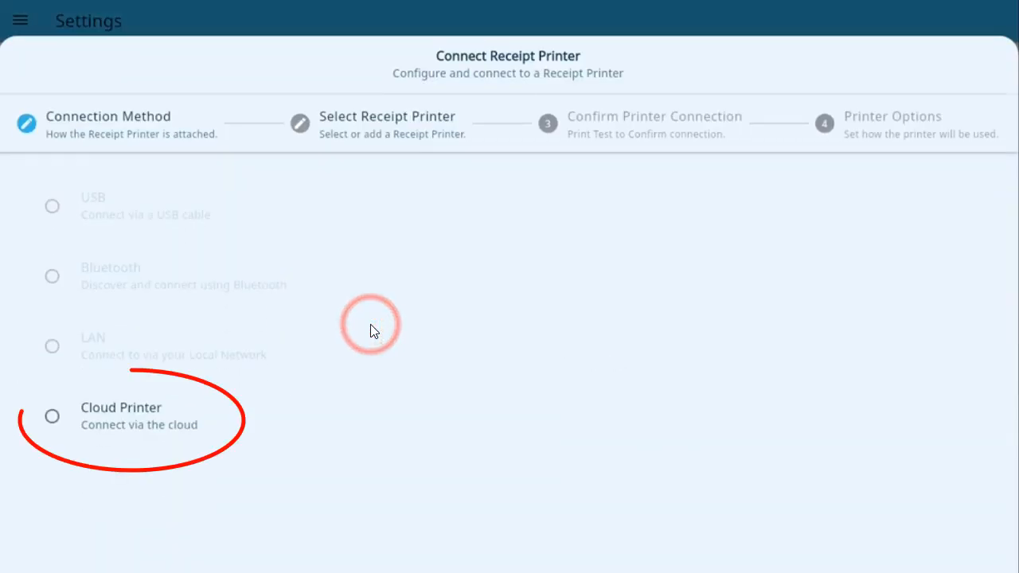
click(198, 416)
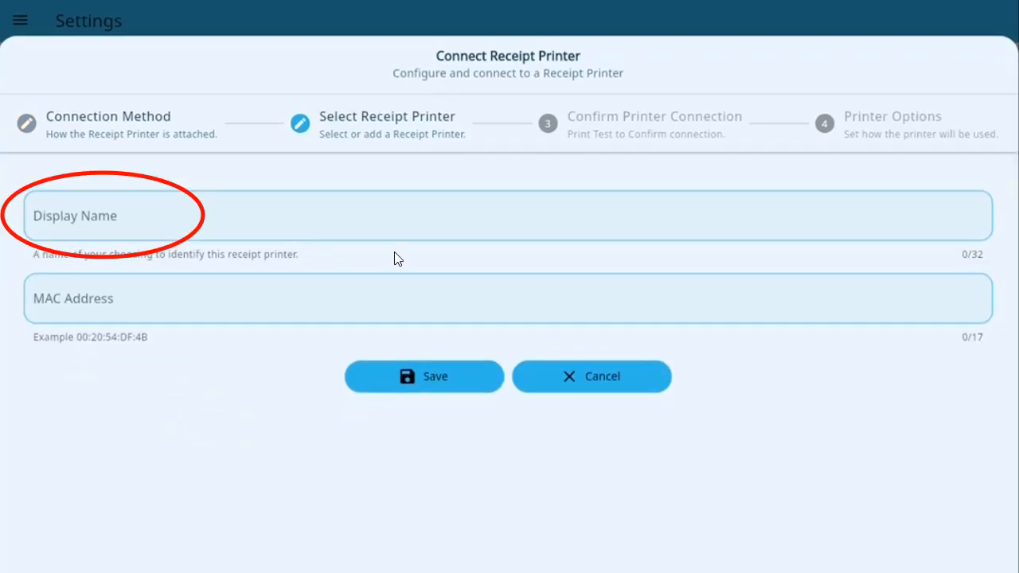
Step: Name the cloud printer Store Front Receipt Printer, enter MAC address 00:11:62:1E:75:FB, and save it
click(195, 213)
text(Store Front Receipt Printer)
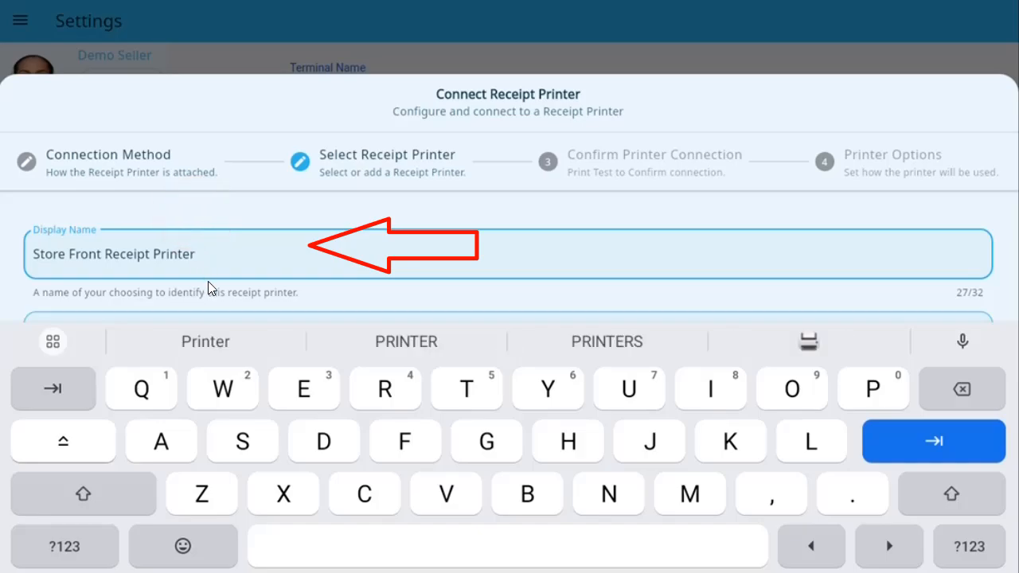
drag(208, 270, 210, 206)
click(262, 262)
text(00:11:62:1E:75:FB)
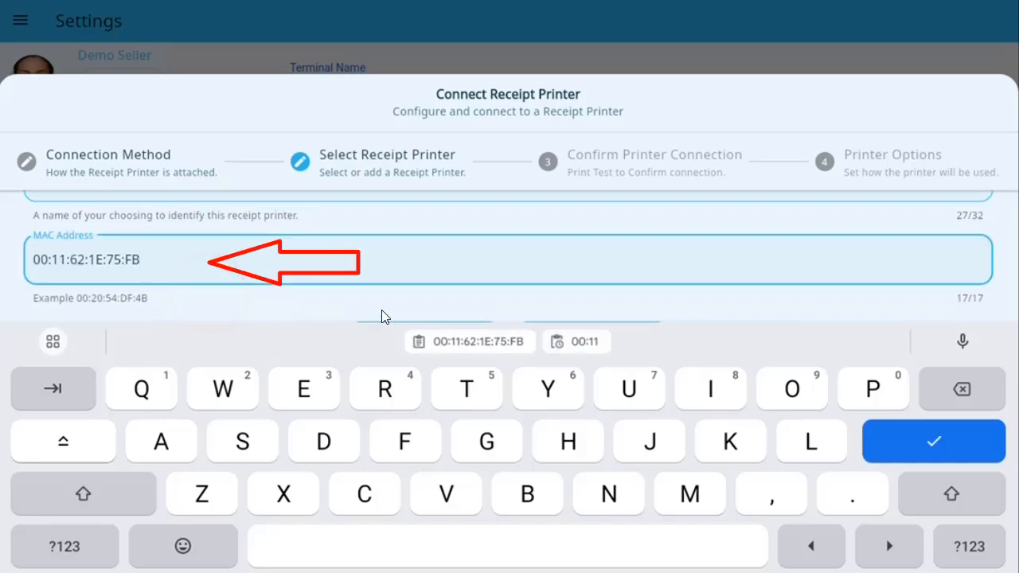
key(Escape)
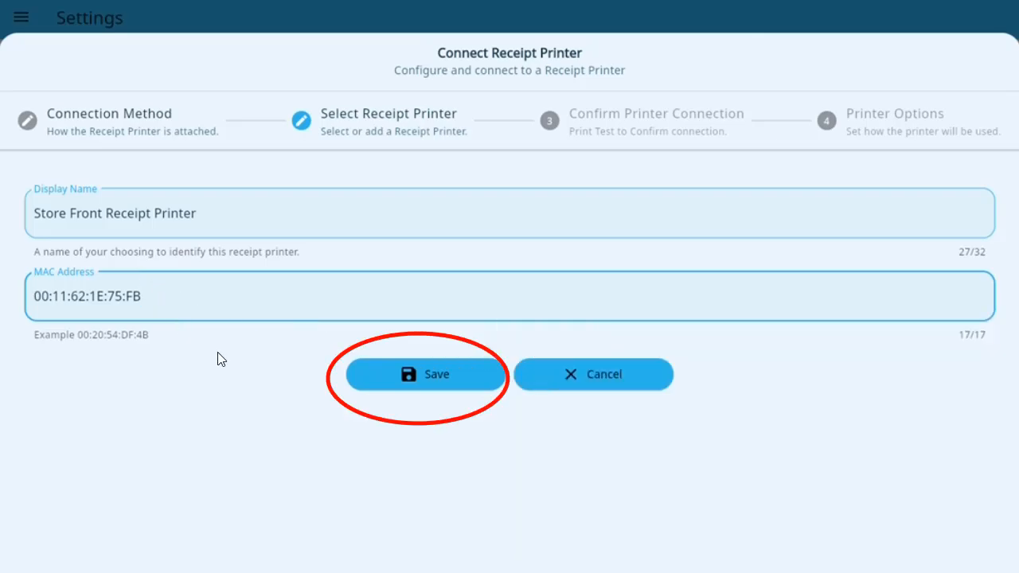
click(448, 374)
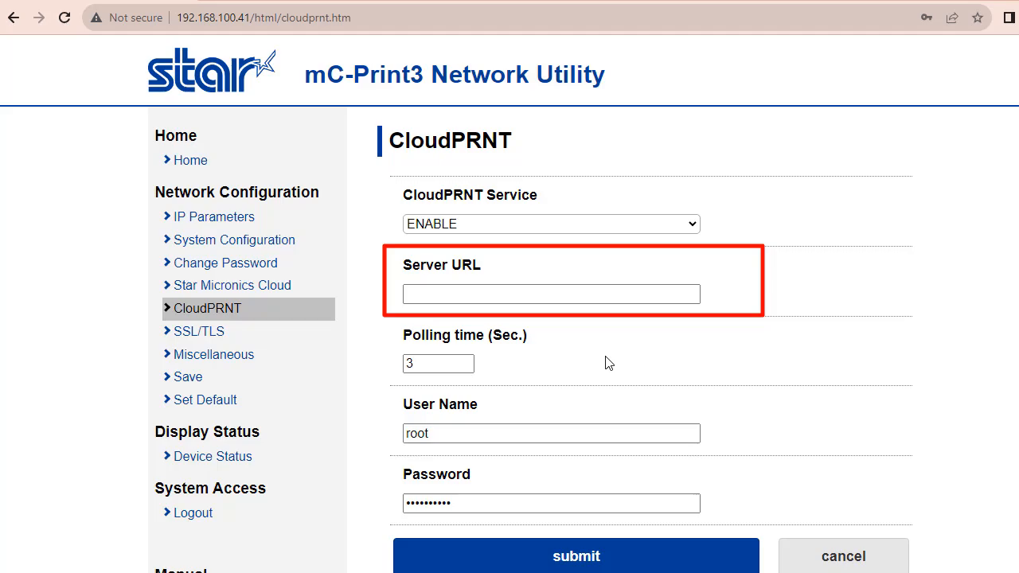
Step: In the printer's network utility, set the CloudPRNT server URL to the cloudprint.krossroads.com address supplied by the point-of-sale app and submit it
click(562, 296)
click(753, 299)
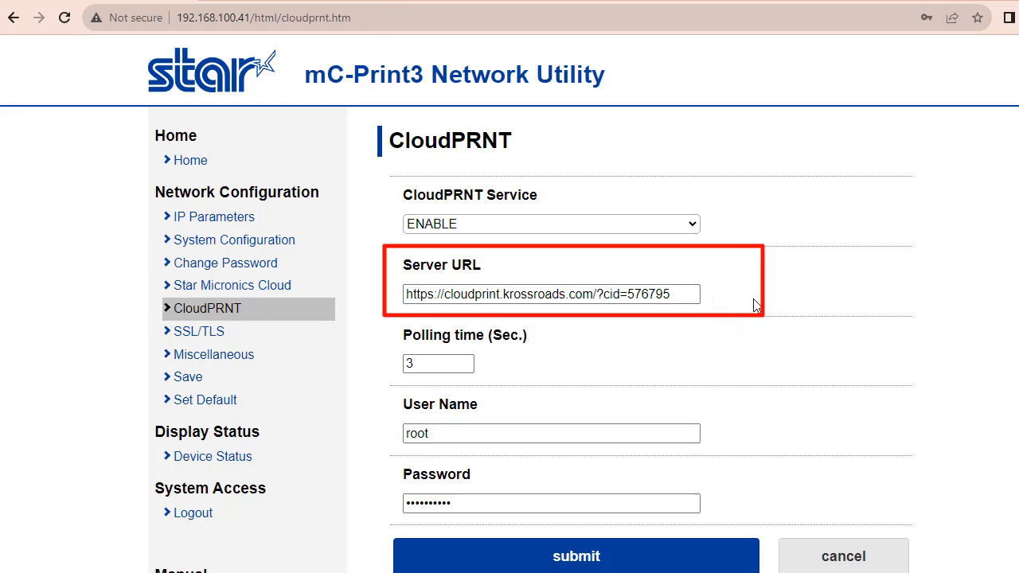
click(577, 558)
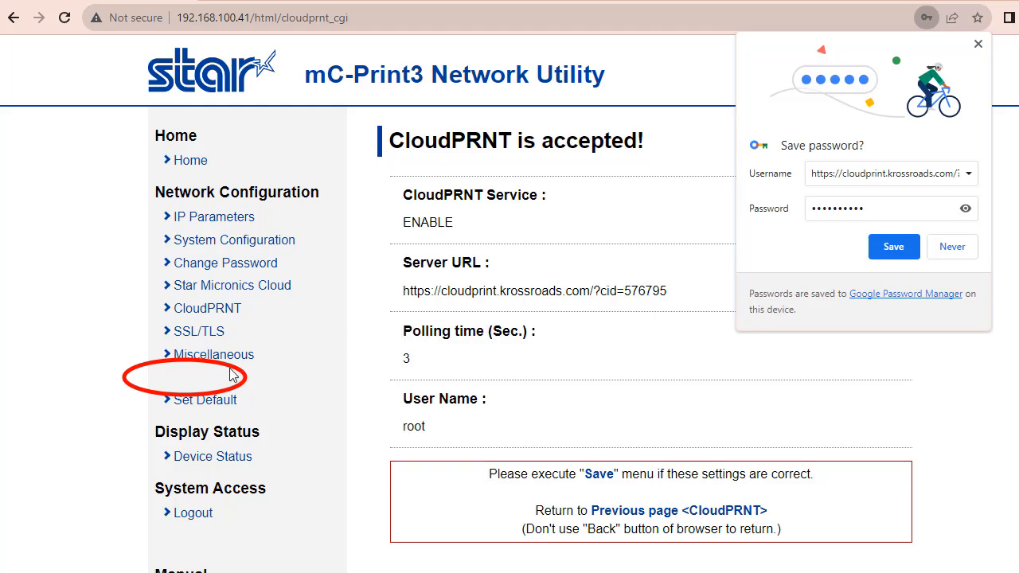
Step: Save the printer's network configuration with the Save → Restart device option, dismissing the offer to save the password
click(190, 378)
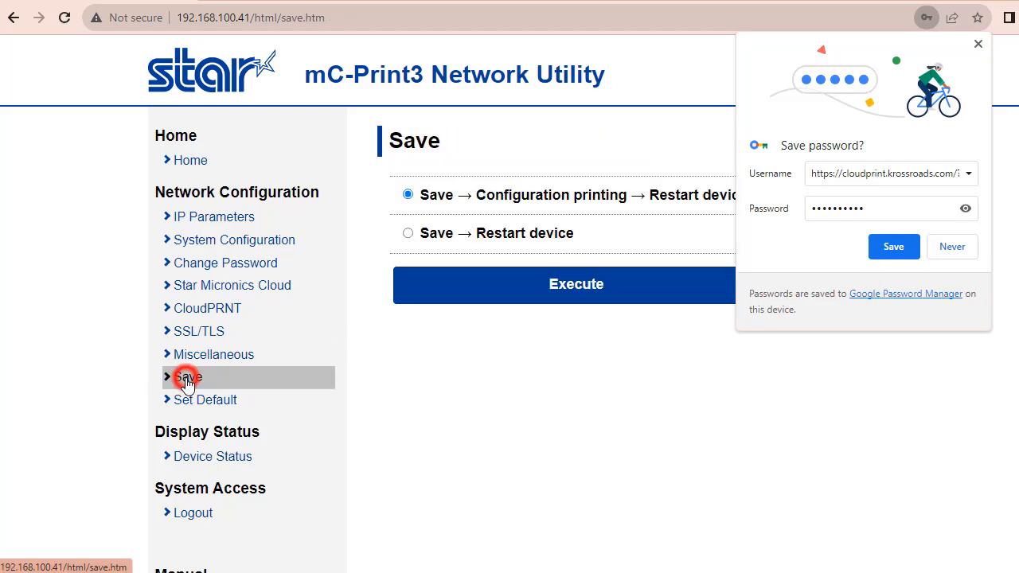
click(978, 43)
click(409, 233)
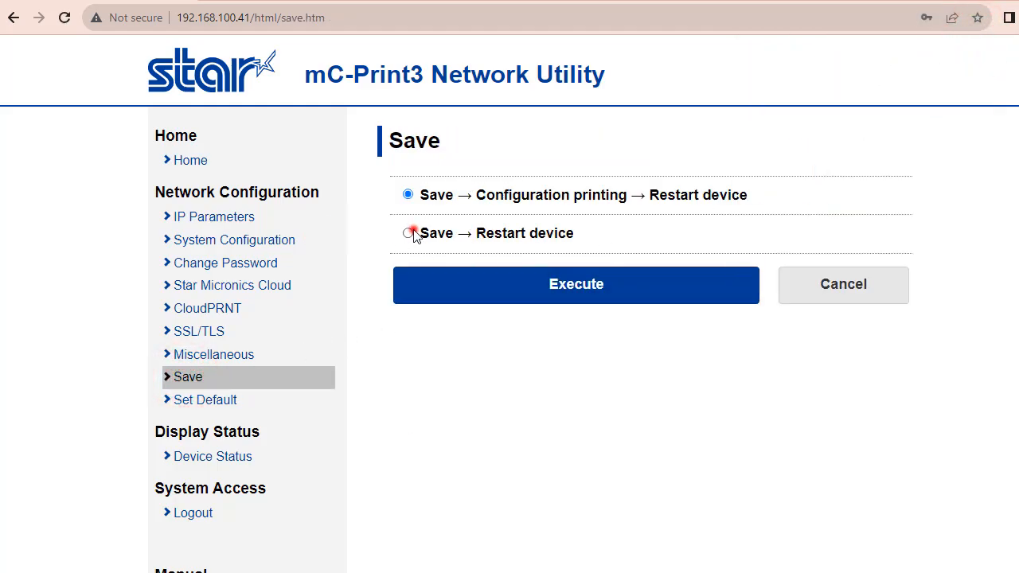
click(575, 290)
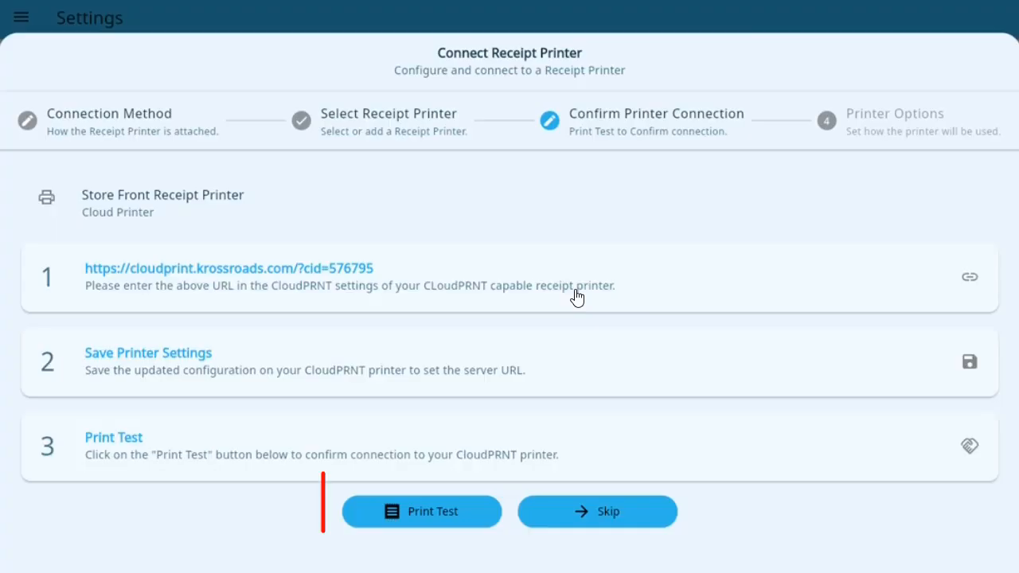
Step: Back in the point-of-sale app, run the print test and save the printer with automatic receipt printing and cash drawer opening enabled
click(441, 512)
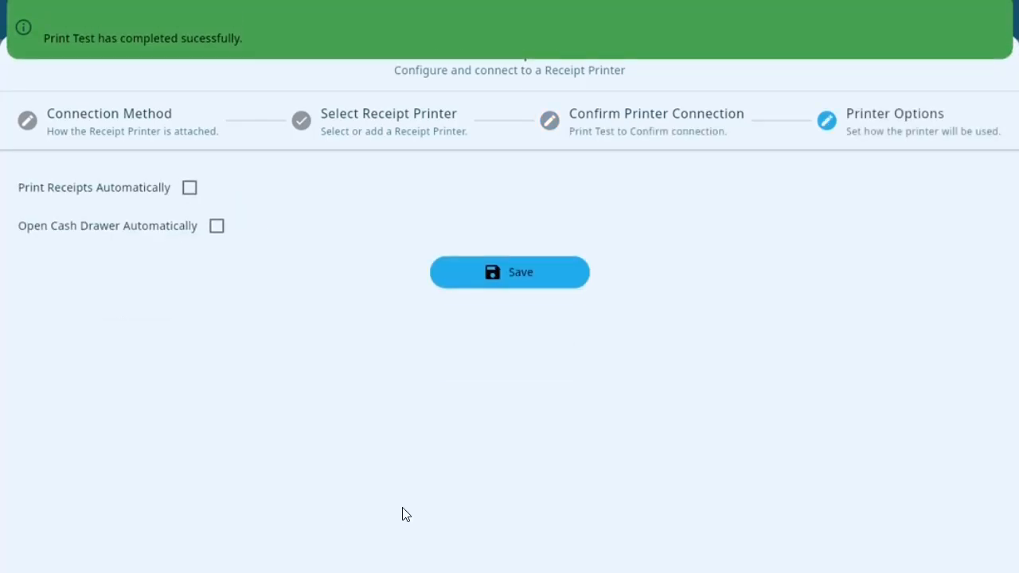
click(190, 188)
click(217, 226)
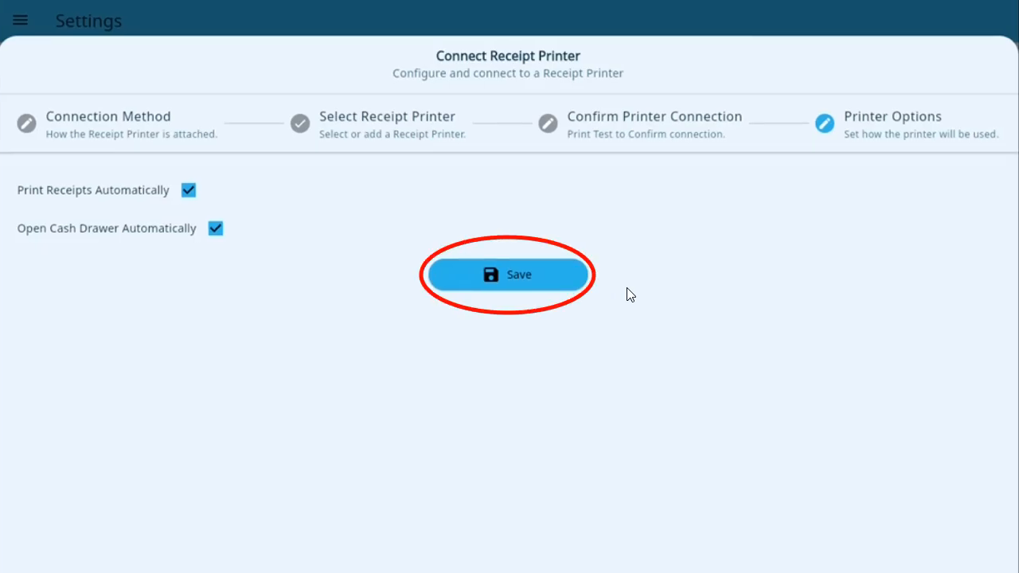
click(529, 274)
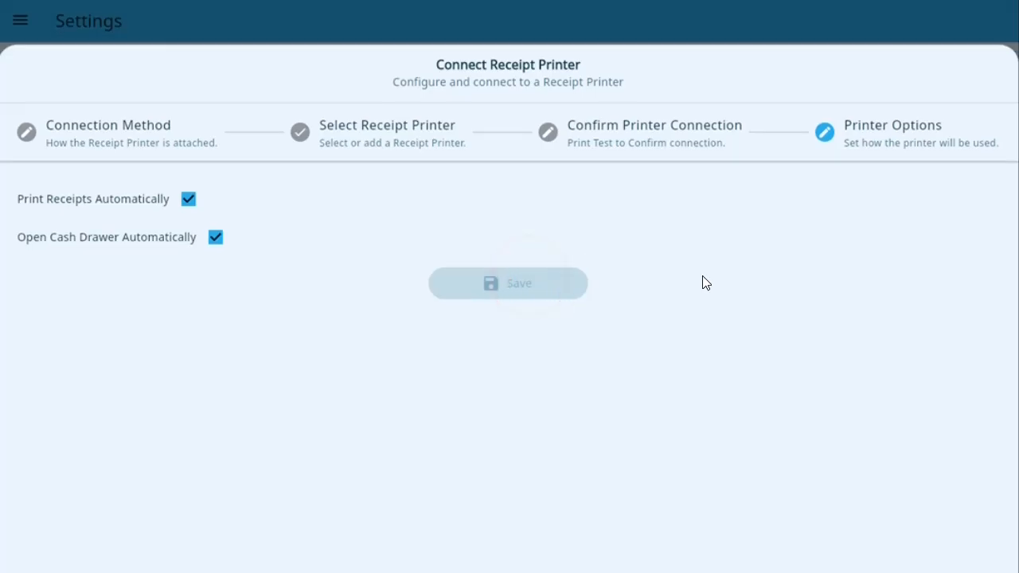
Step: Turn off Print Receipts Automatically in the connected receipt printer's settings, leave Open Cash Drawer Automatically on, and disconnect the printer
click(518, 323)
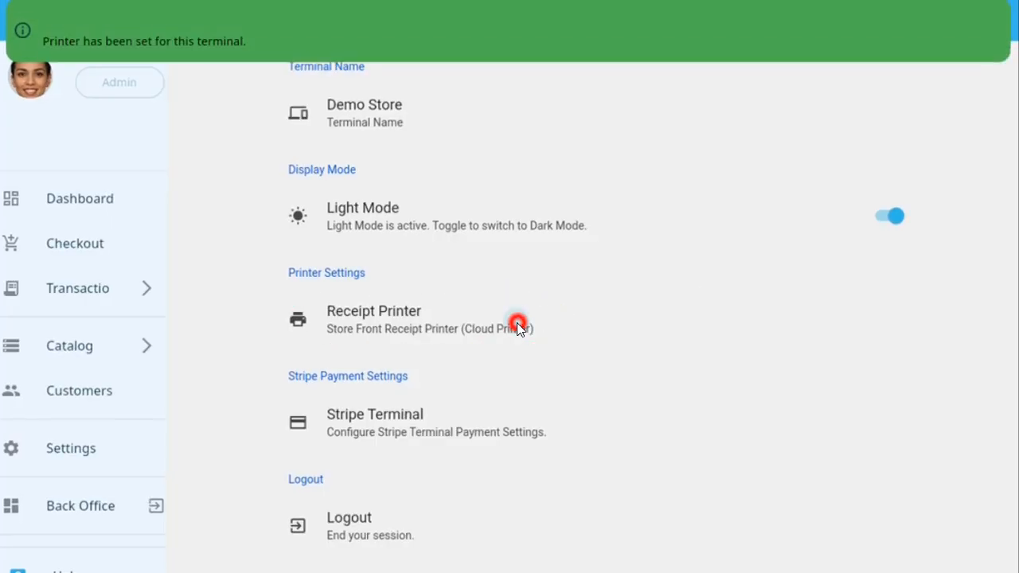
click(295, 185)
click(295, 141)
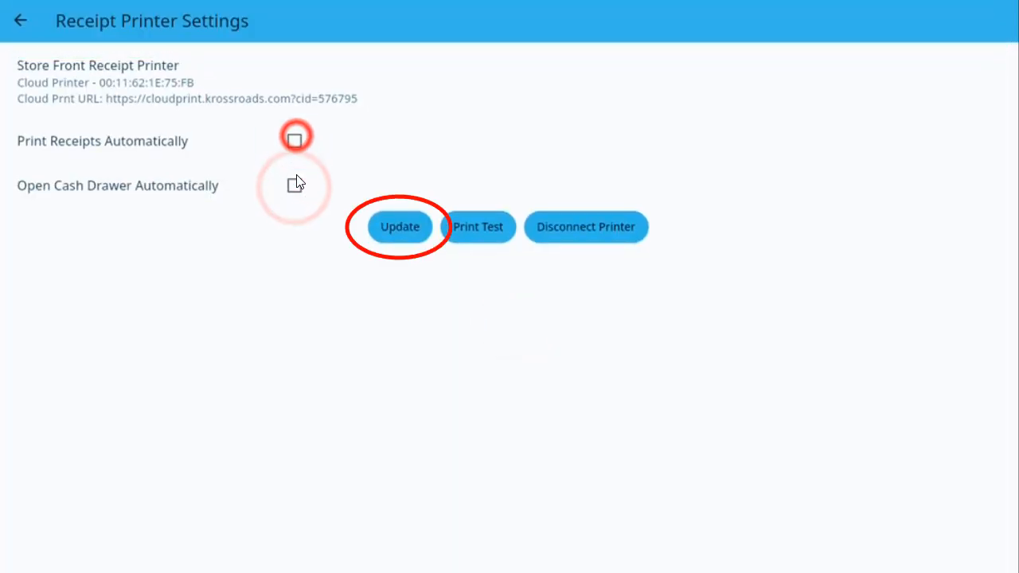
click(295, 182)
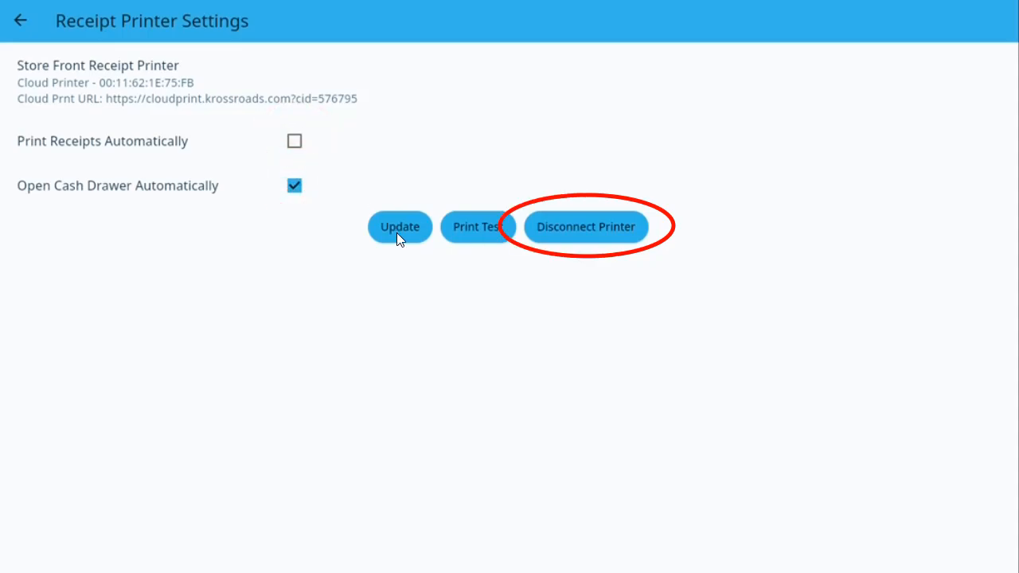
click(587, 226)
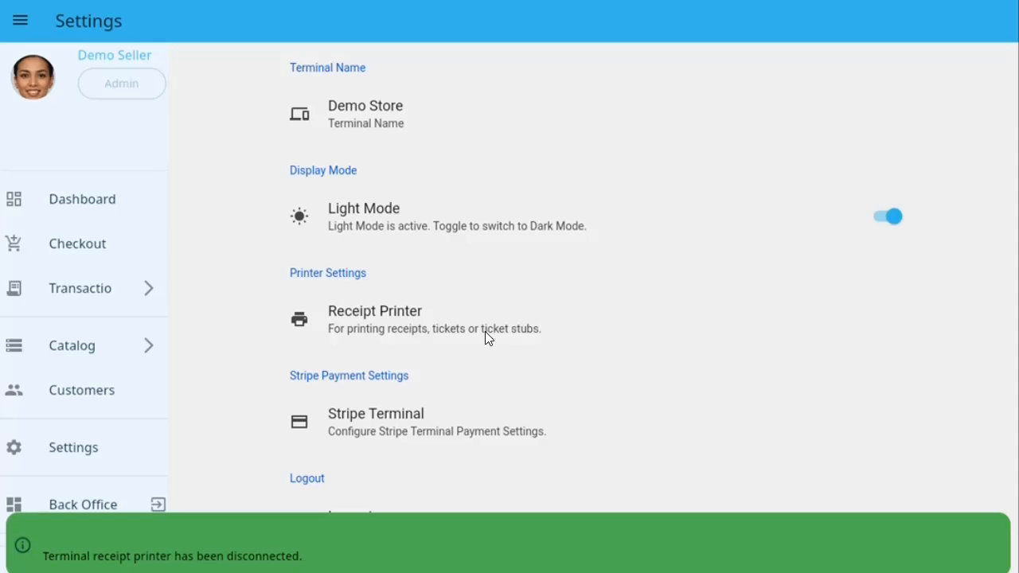
Step: View the edit form of the saved Store Front Receipt Printer in the cloud printer list and cancel it
click(485, 332)
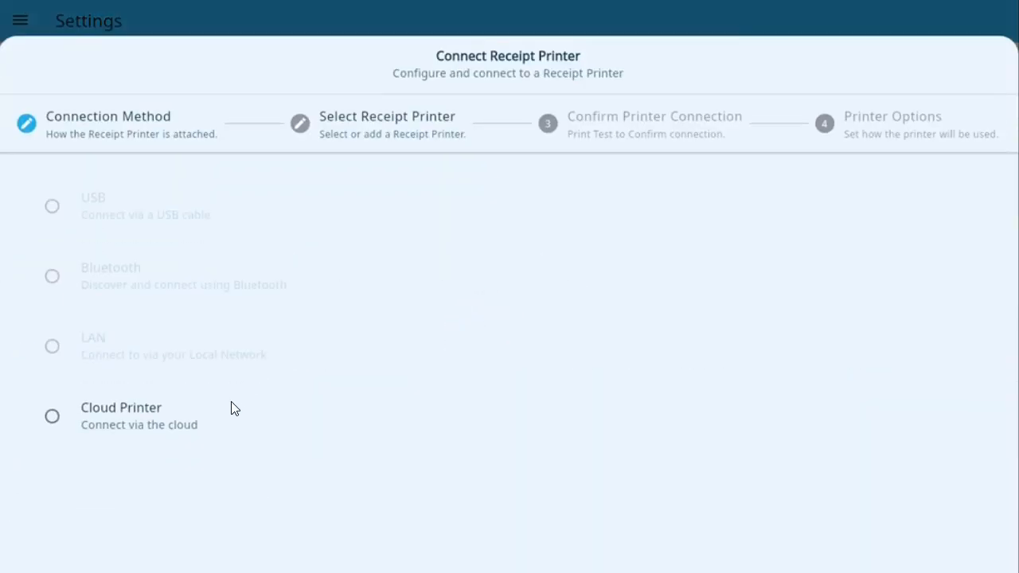
click(231, 403)
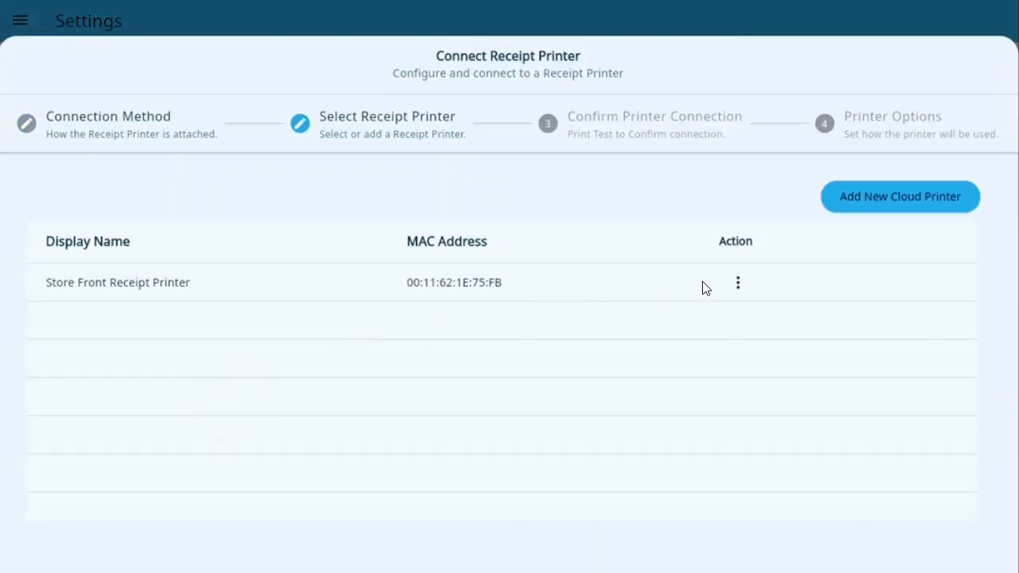
click(738, 282)
click(657, 290)
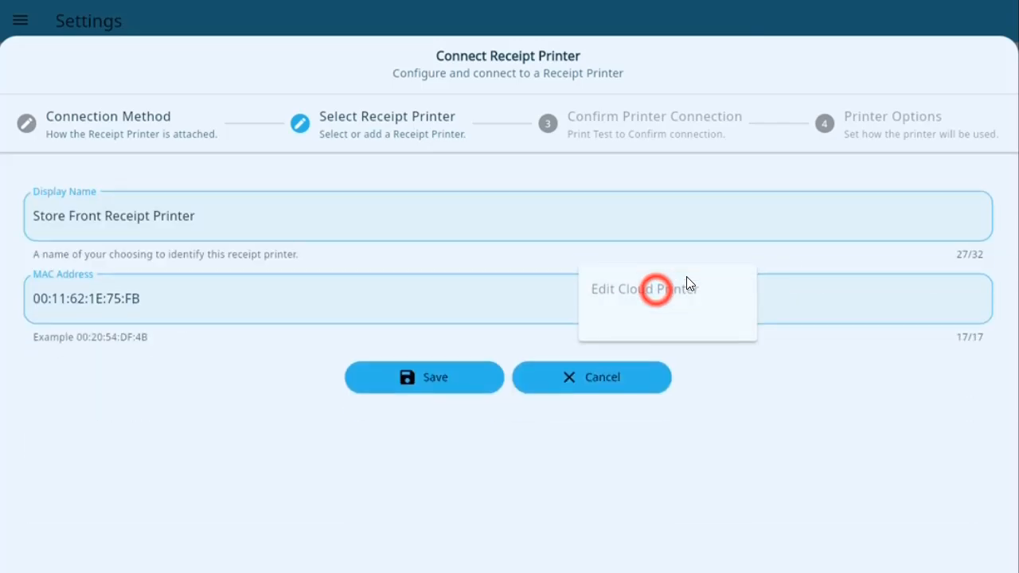
click(643, 375)
Step: Reconnect the existing Store Front Receipt Printer as a cloud printer and run its print test
click(481, 316)
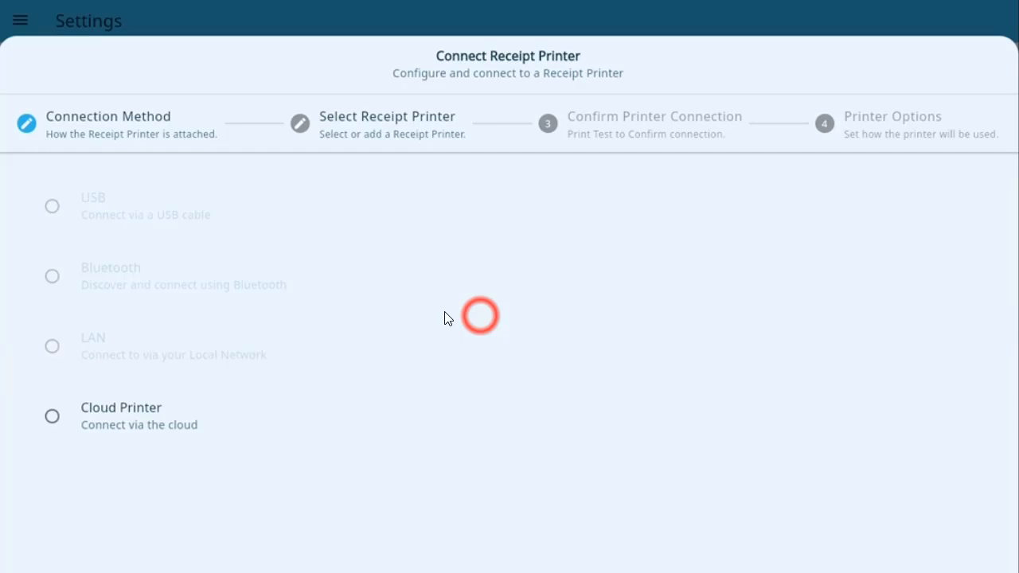
click(210, 409)
click(291, 293)
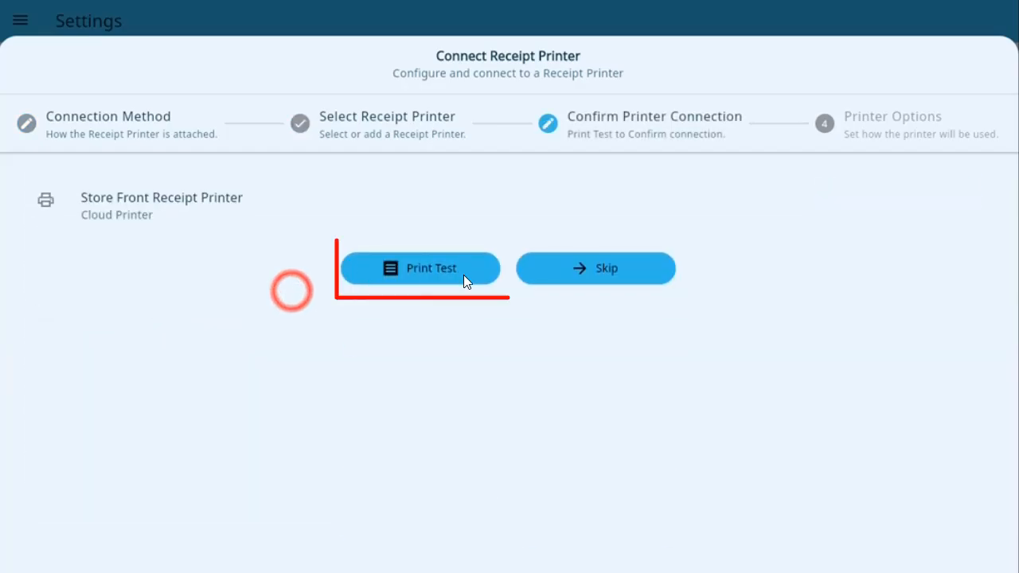
click(434, 272)
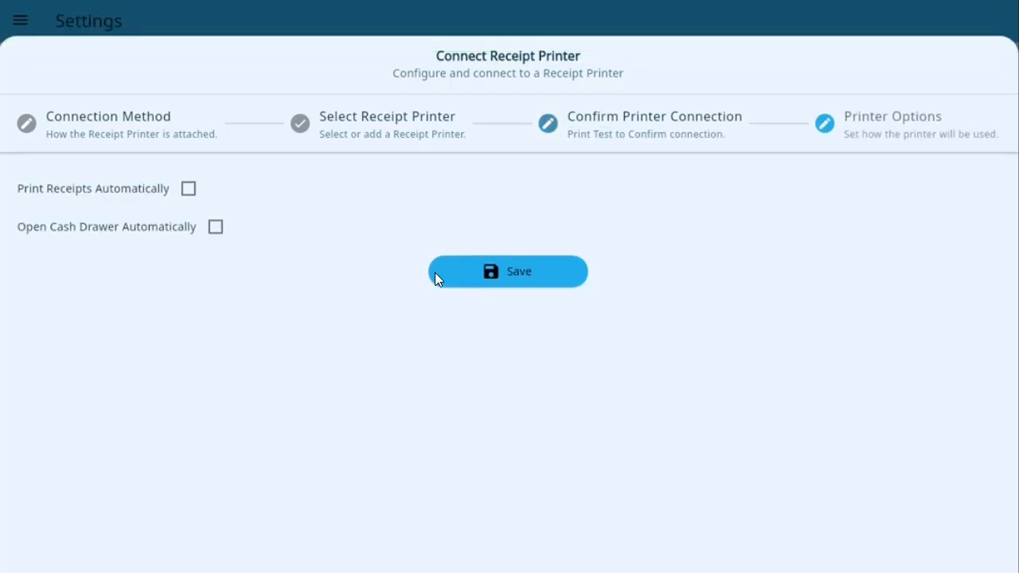
Step: Enable Open Cash Drawer Automatically and Print Receipts Automatically for the reconnected printer and save the options
click(216, 228)
click(188, 190)
click(502, 280)
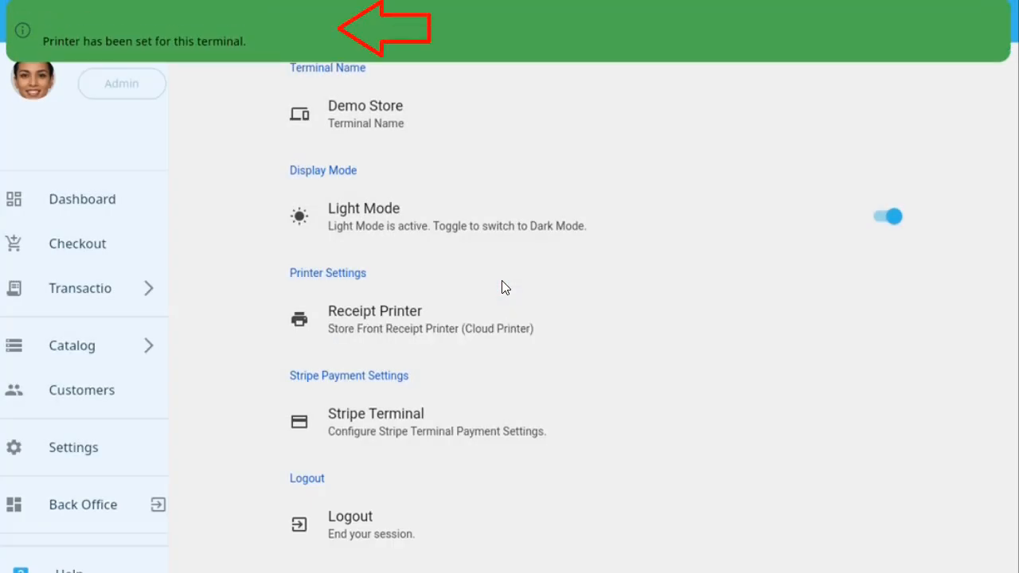
click(493, 314)
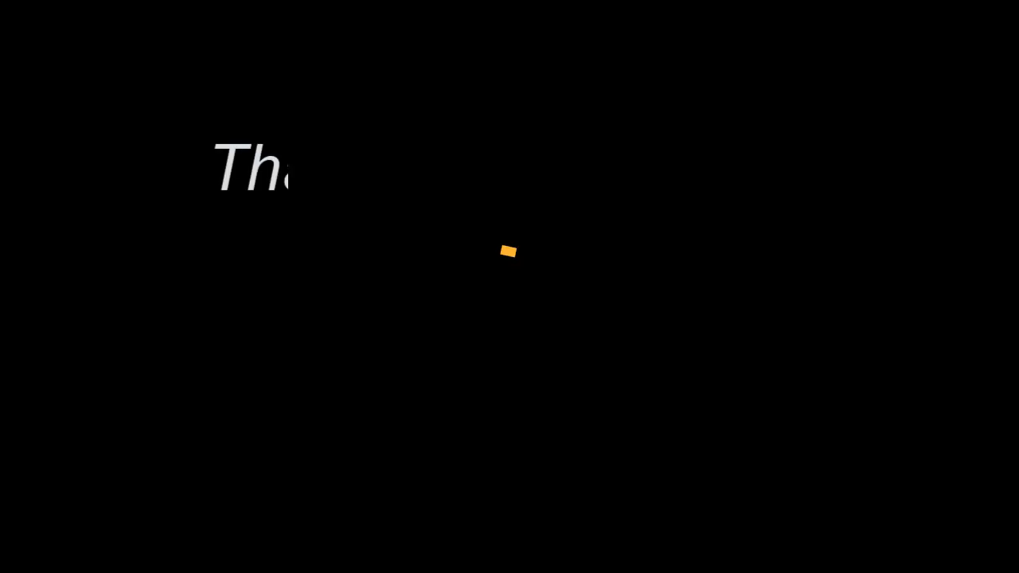